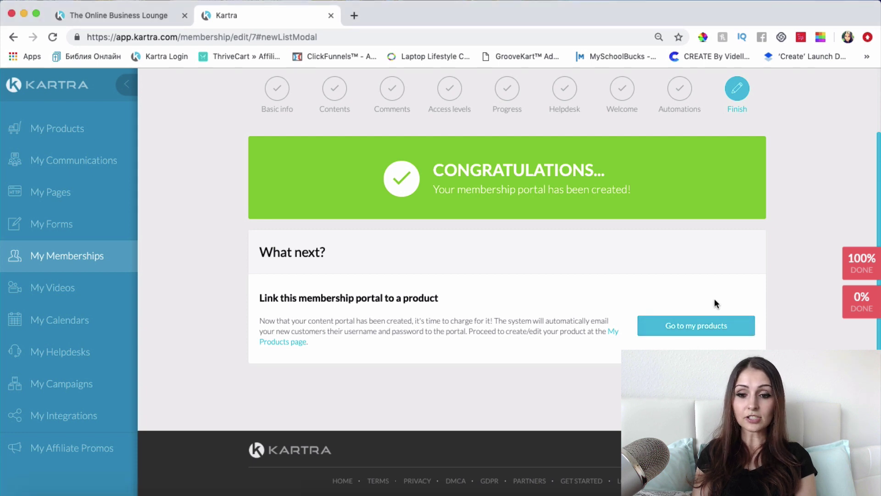
Step: Go from the membership Congratulations page to the My Products dashboard
click(697, 326)
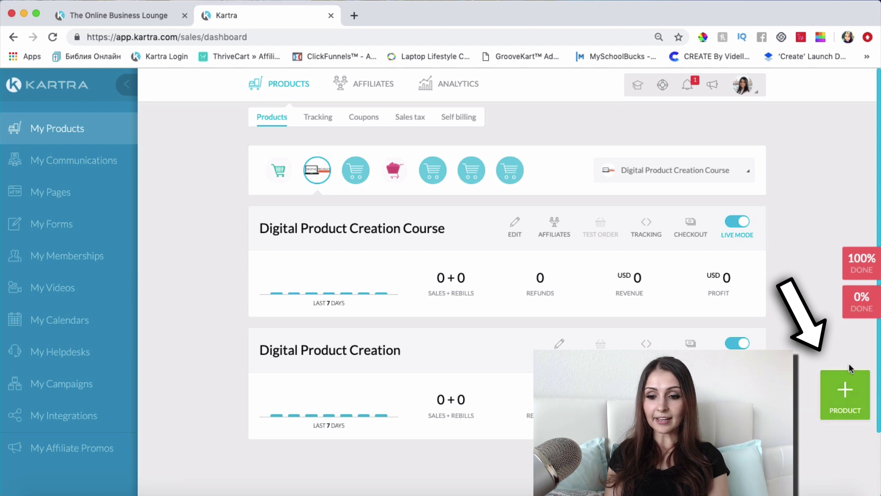
Step: Create a new main product with internal name 'Online Success Blueprint' and continue
click(856, 394)
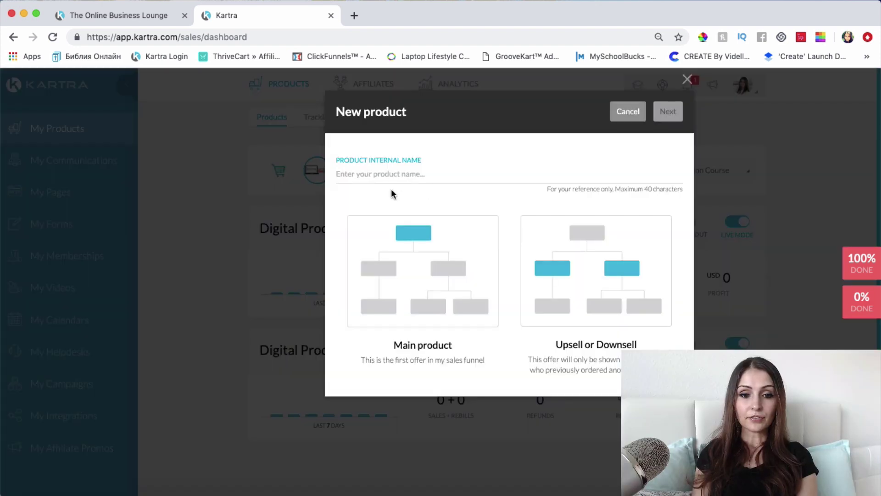
click(385, 172)
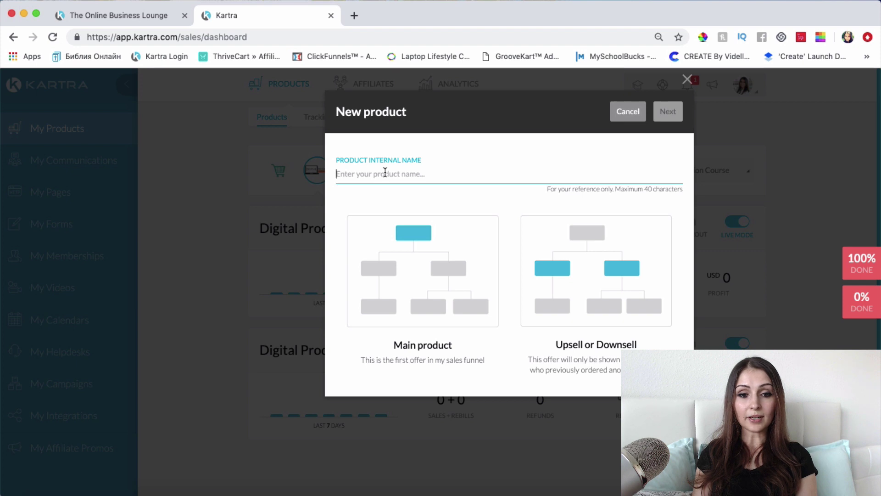
text(Online)
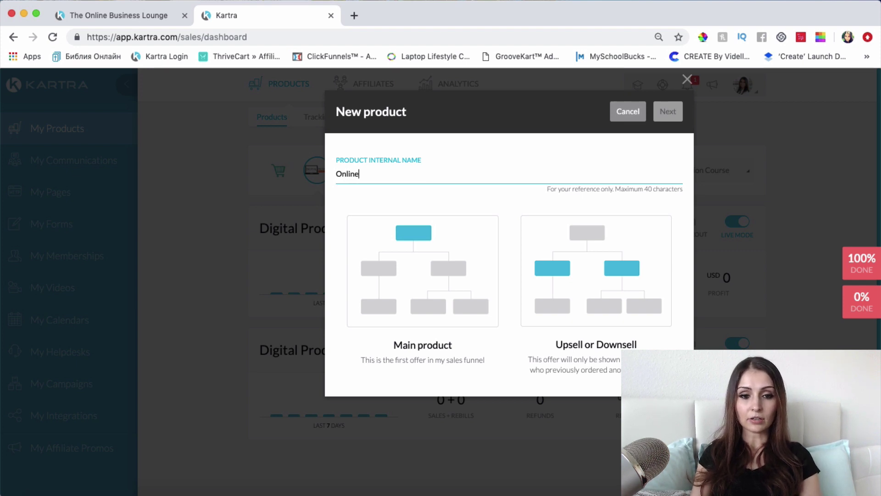
text( Success Blueprint)
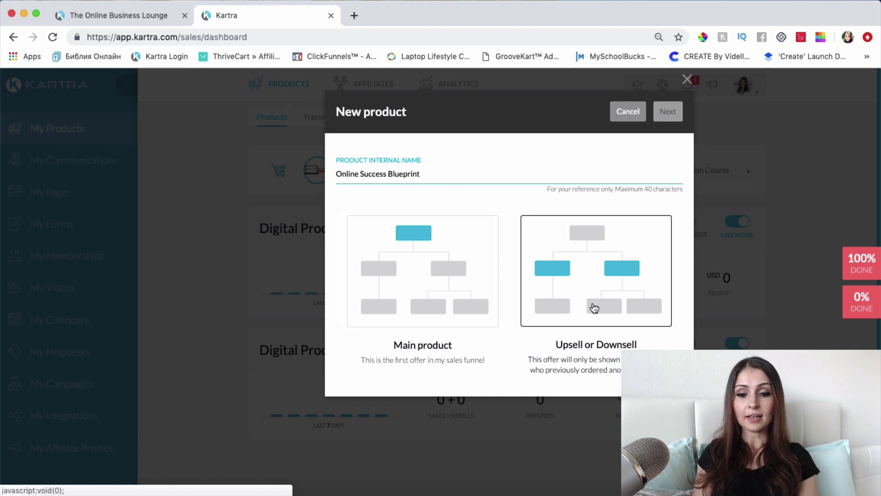
click(646, 311)
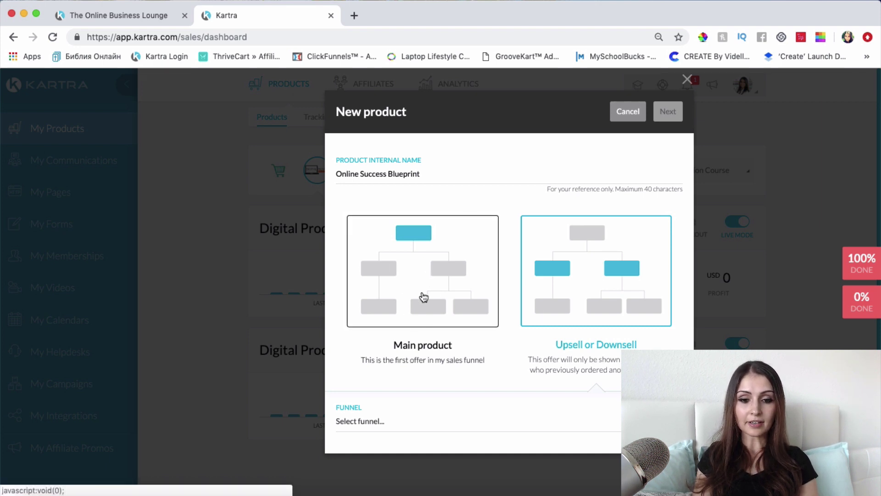
click(419, 260)
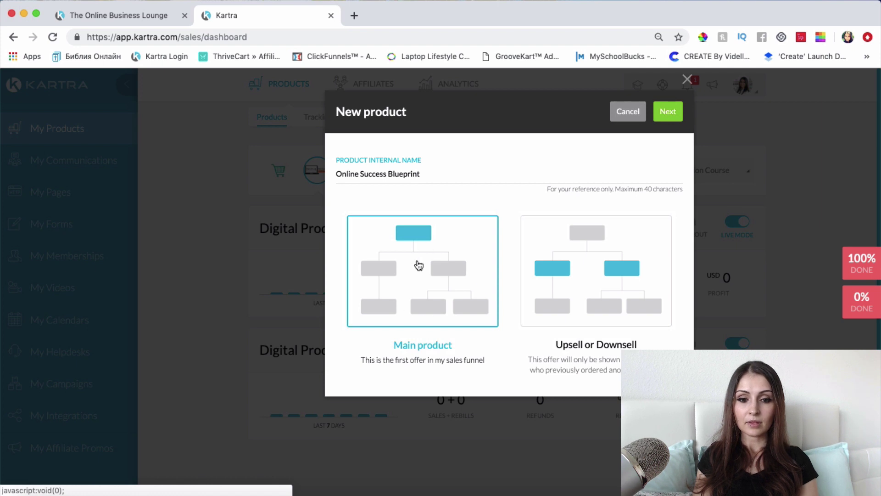
click(672, 113)
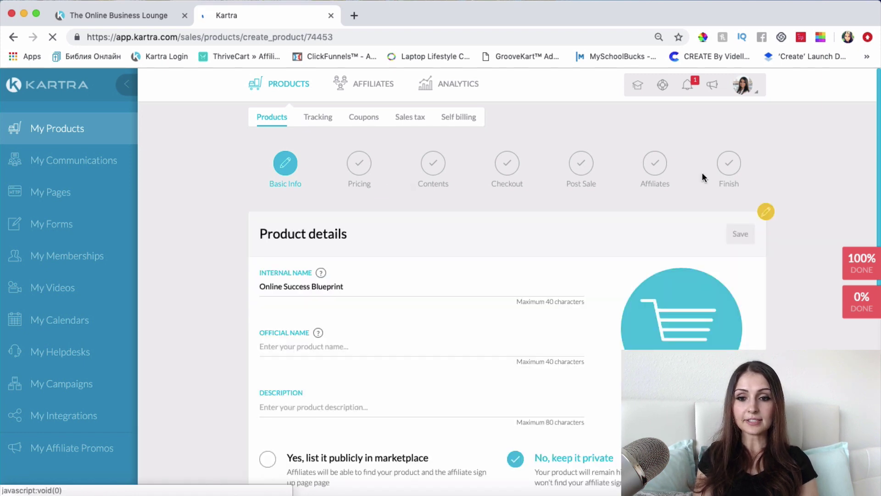
Step: Set official name 'Online Success Blueprint', paste the training-video description, and save the product details
scroll(429, 214, down, 2)
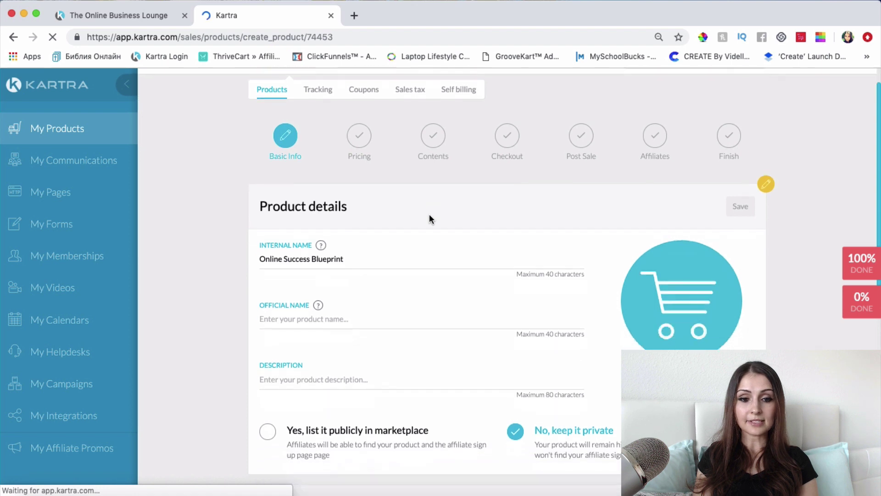
click(312, 291)
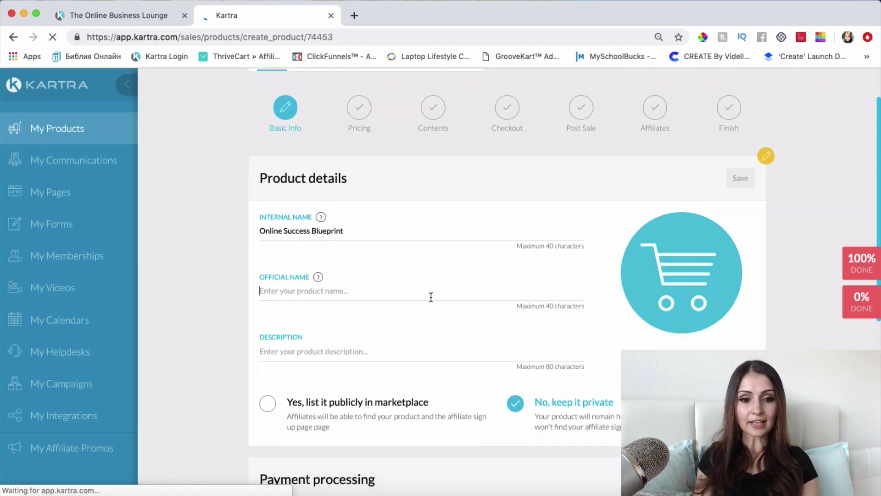
text(Online Success Blueprint)
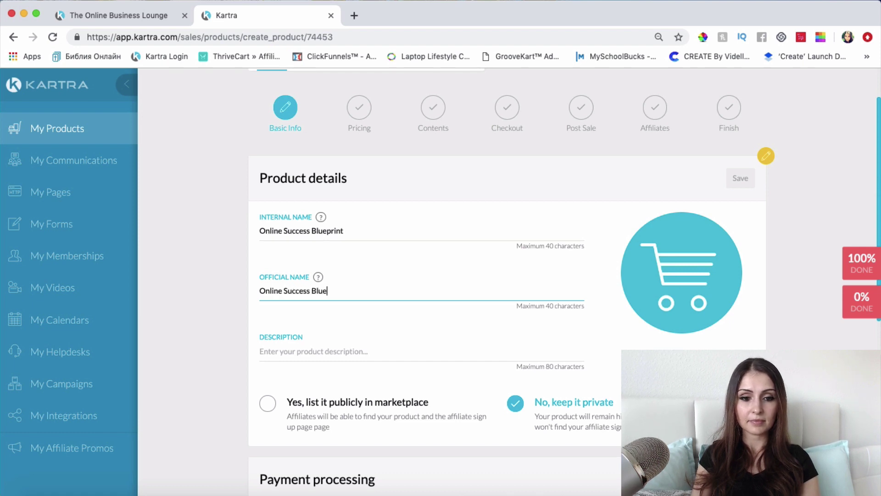
click(409, 357)
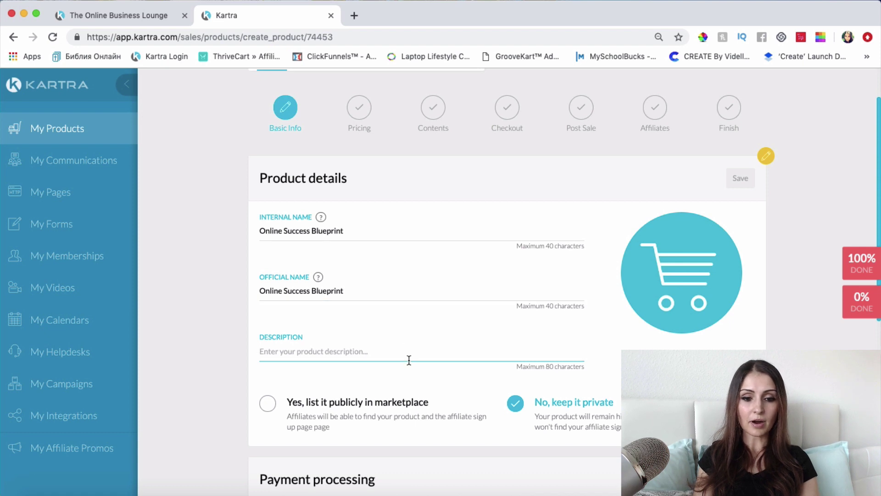
scroll(408, 360, down, 1)
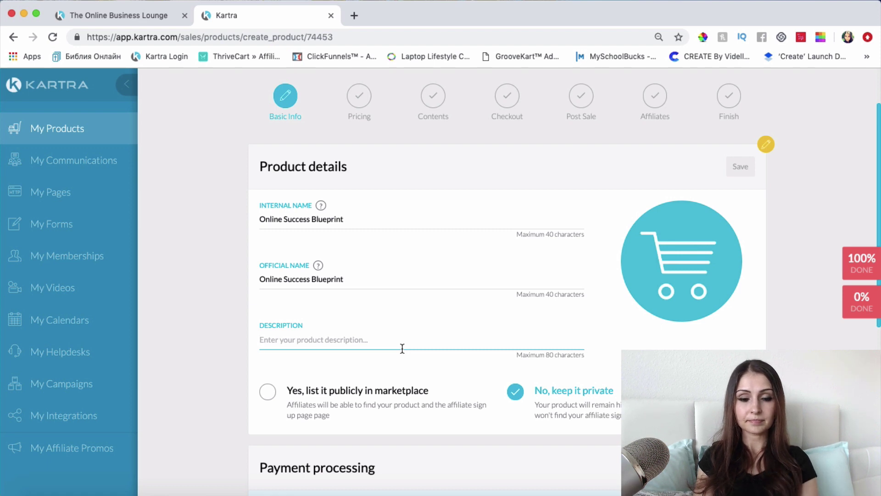
text(A series of training videos teaching how to start and grow your online business.)
scroll(365, 338, down, 3)
scroll(368, 343, down, 3)
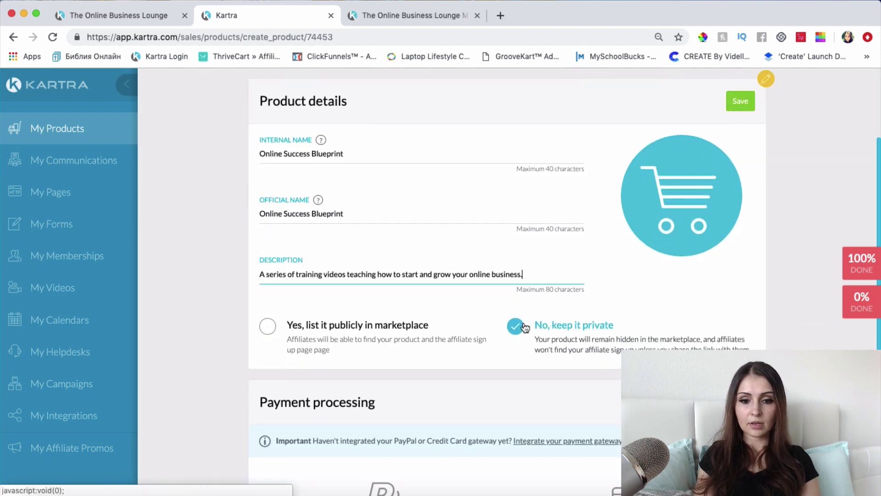
scroll(525, 327, down, 5)
scroll(525, 326, up, 5)
scroll(523, 321, up, 2)
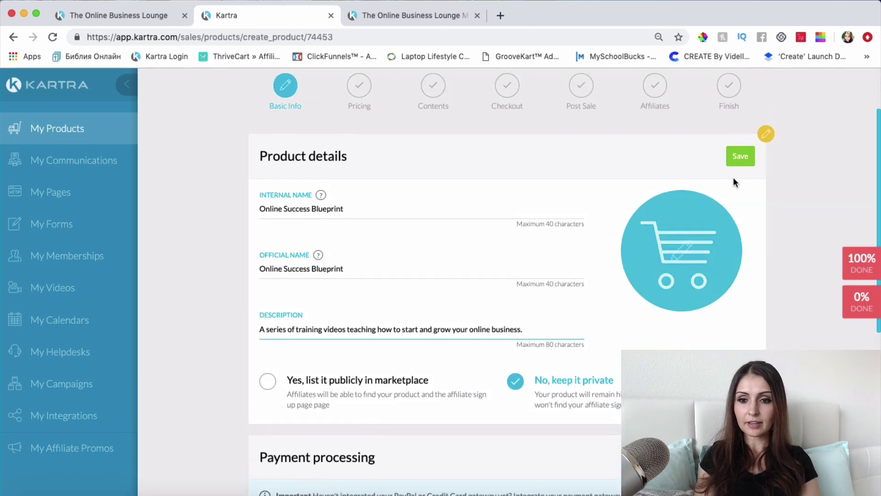
click(745, 157)
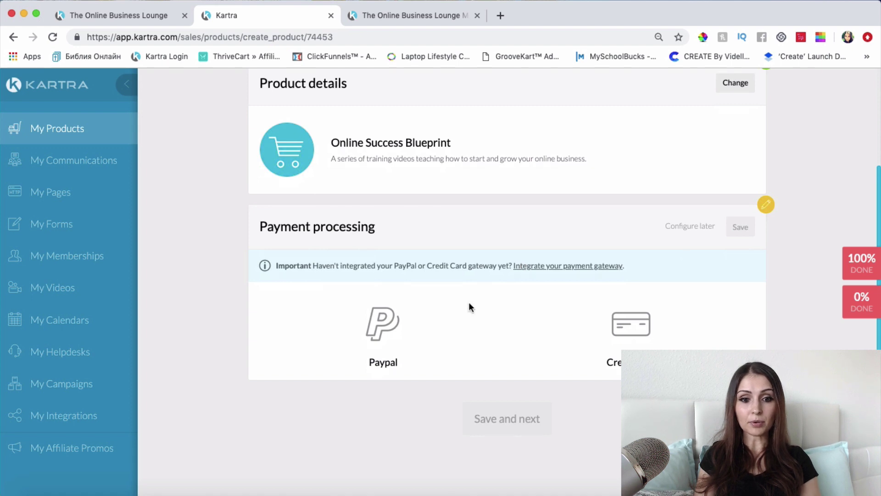
Step: Enable PayPal and credit card payments with their account and gateway, then save basic info
scroll(434, 340, down, 1)
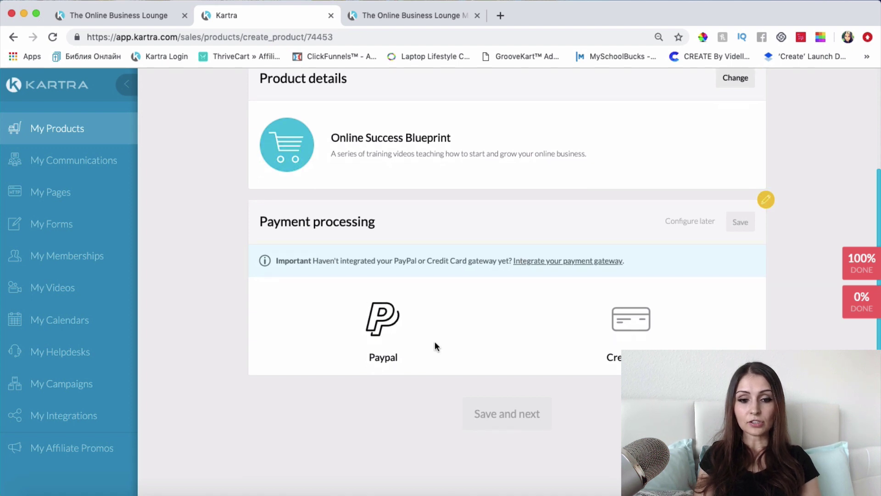
click(371, 320)
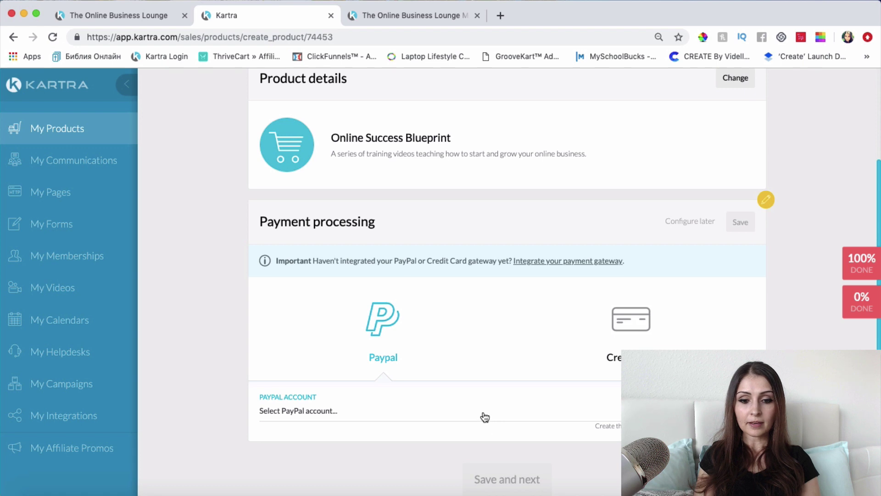
scroll(427, 415, down, 3)
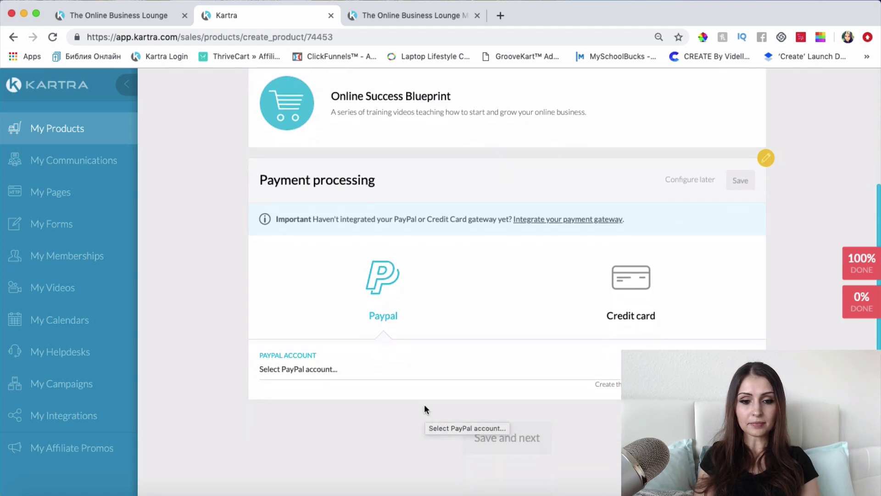
click(425, 410)
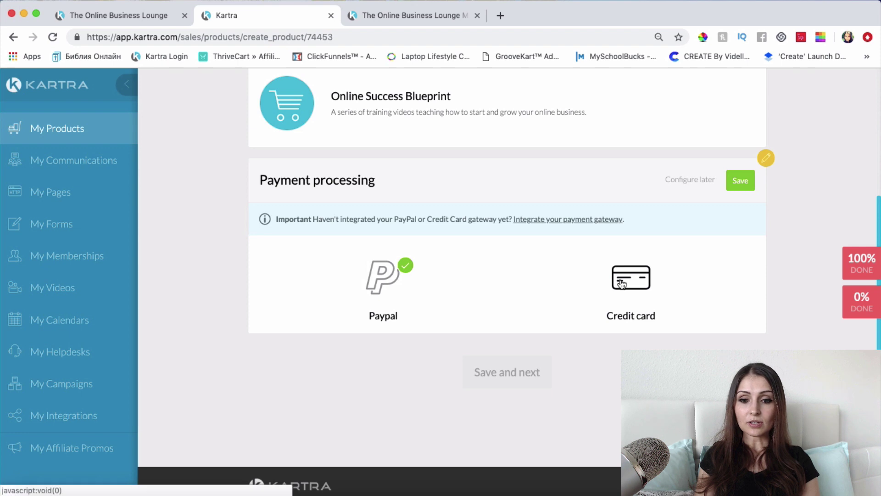
click(639, 282)
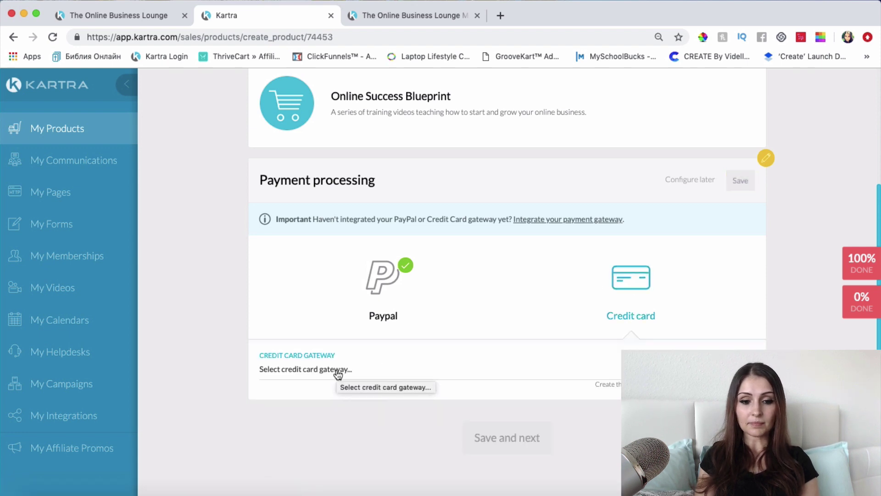
click(631, 275)
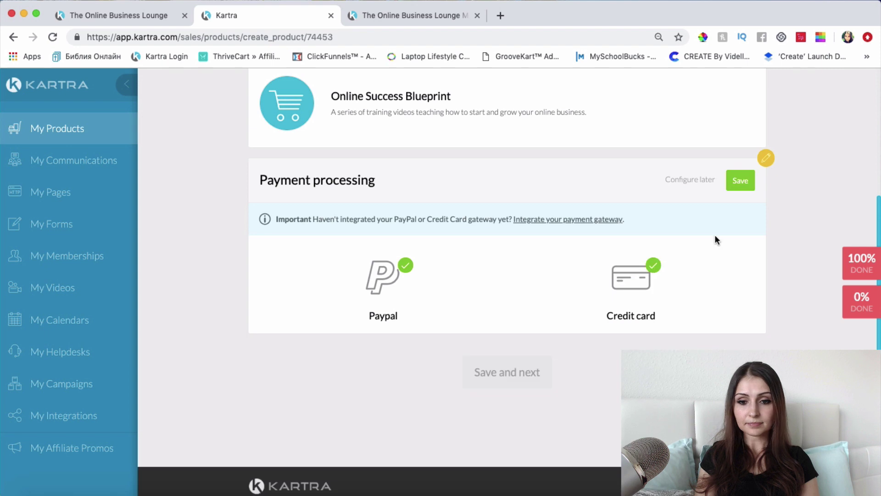
click(748, 184)
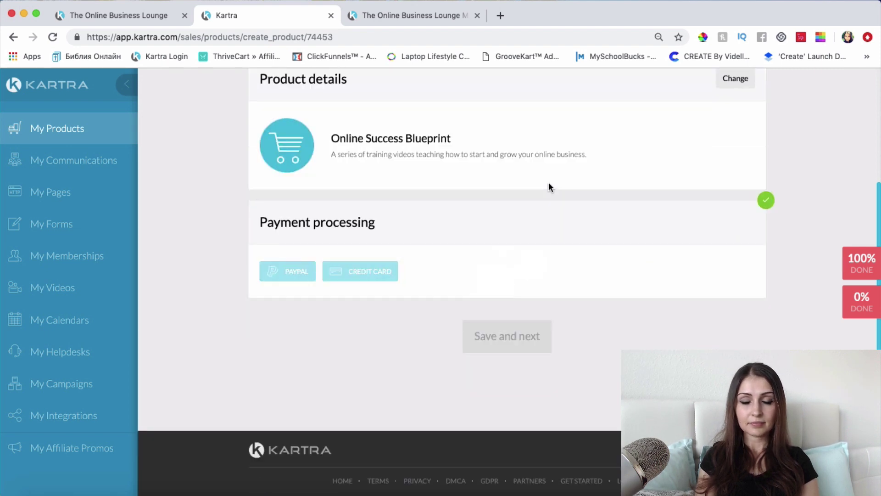
click(491, 337)
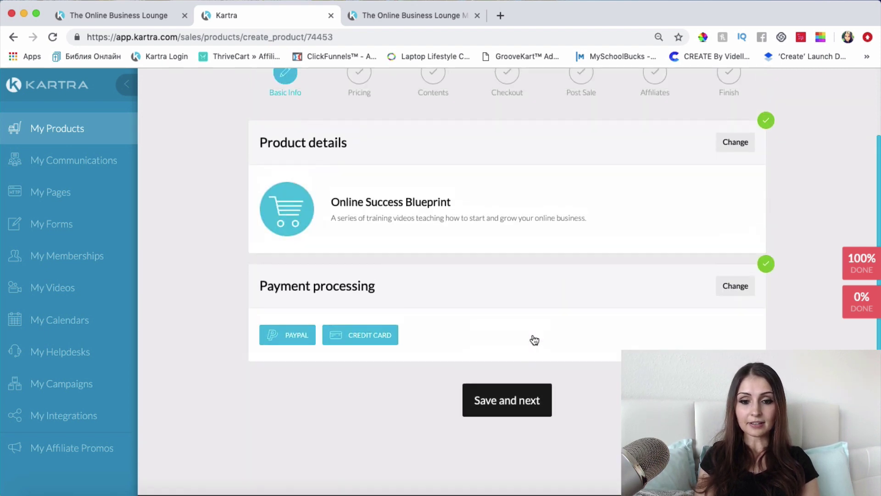
Step: Make the product price a one-time payment of 37
click(503, 415)
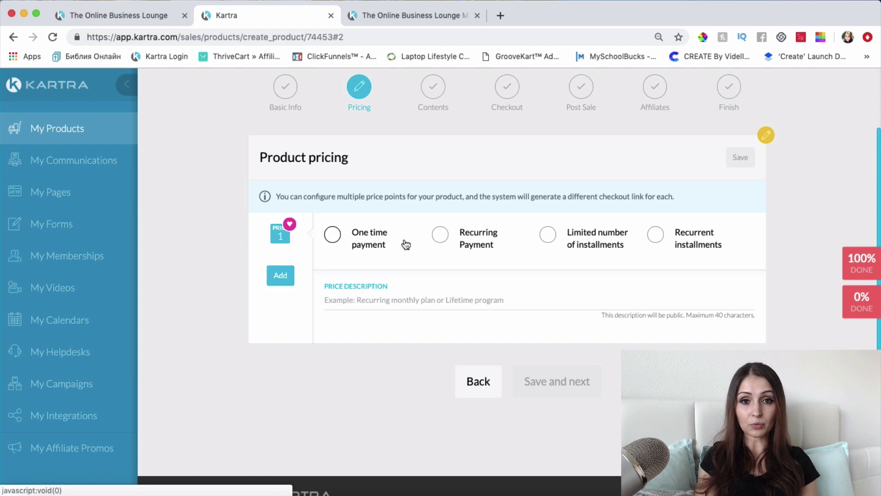
click(333, 236)
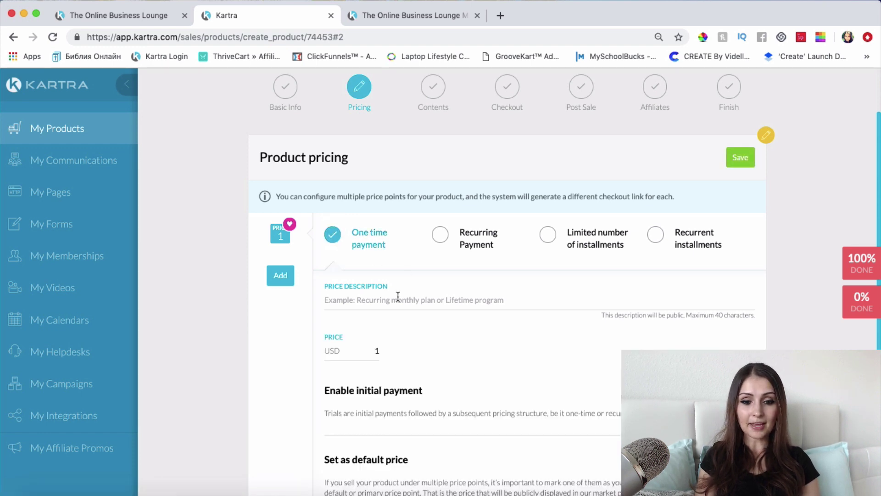
scroll(385, 299, down, 2)
drag(373, 301, 390, 307)
text(37)
scroll(467, 330, down, 1)
scroll(466, 342, down, 3)
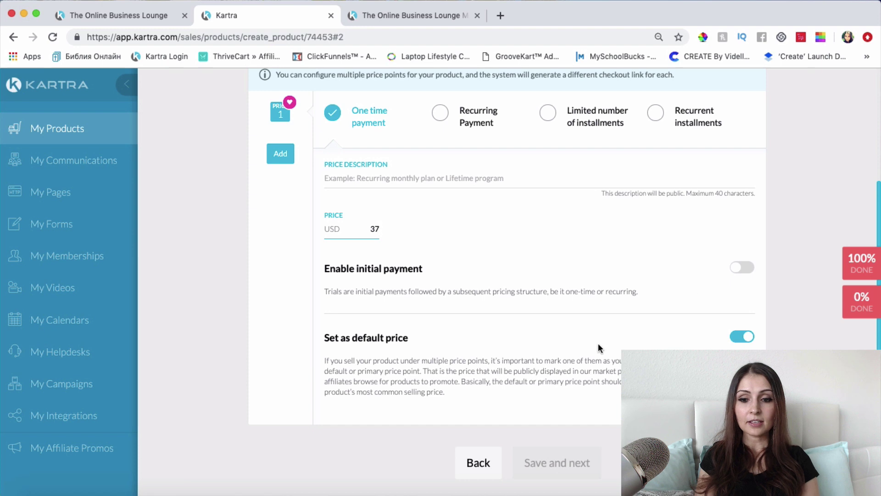
scroll(598, 343, down, 1)
scroll(598, 343, up, 4)
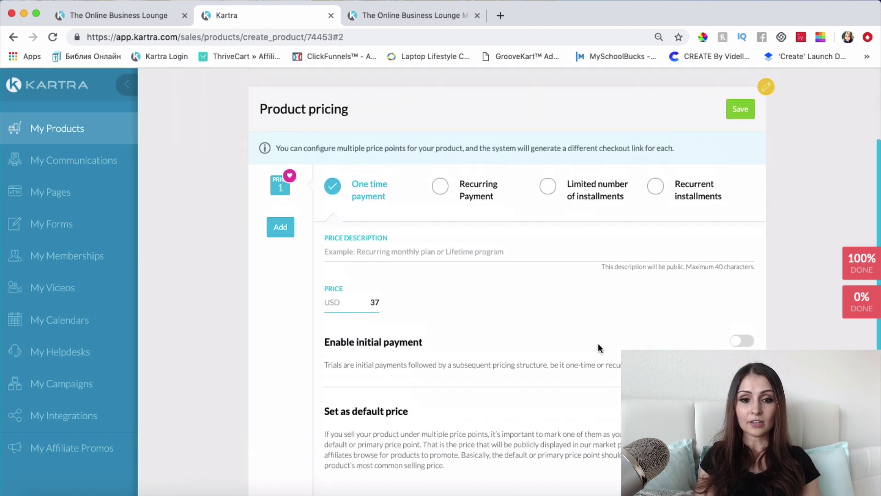
Step: Describe the price as 'Full Access For One Time Payment' and save the pricing
click(475, 254)
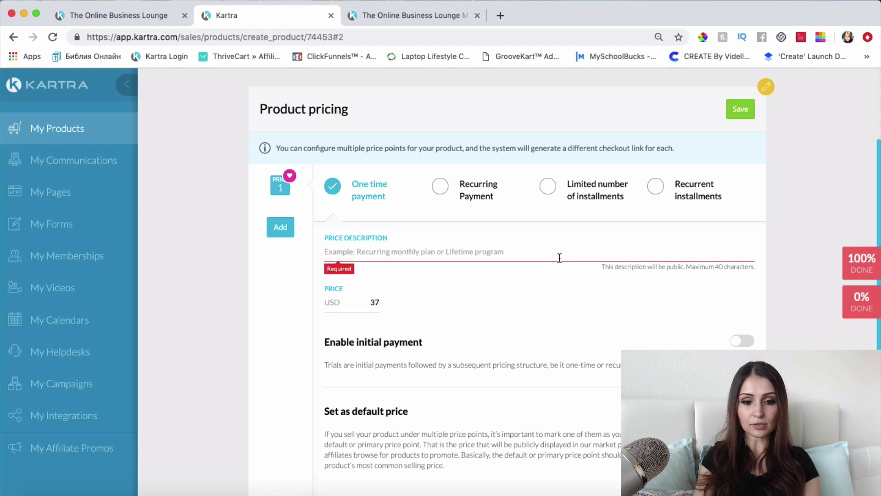
text(One Time Payment)
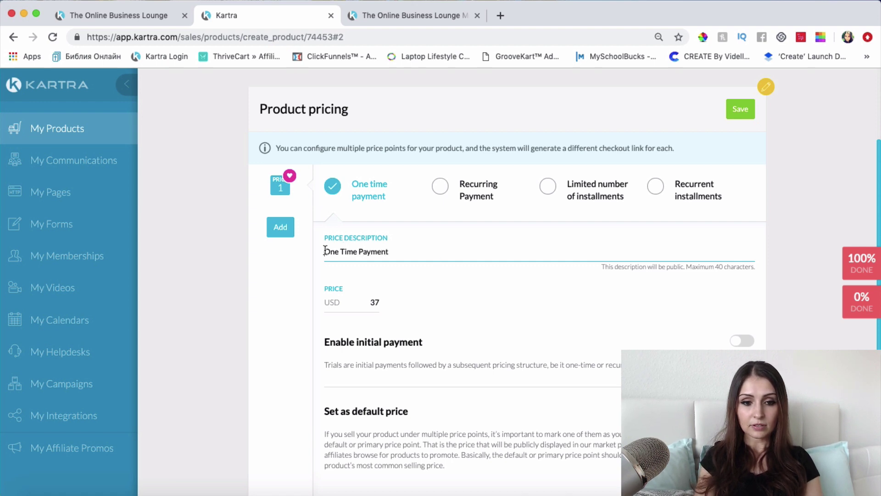
click(325, 251)
text(Full Access For)
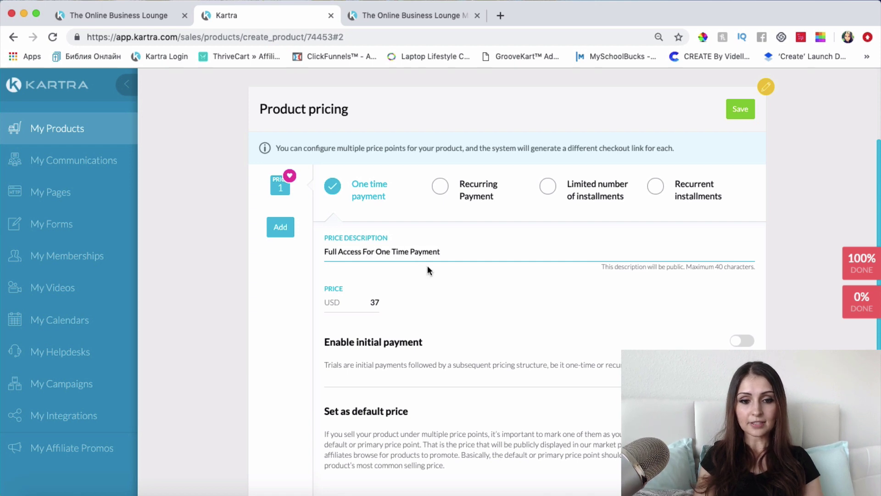
click(744, 109)
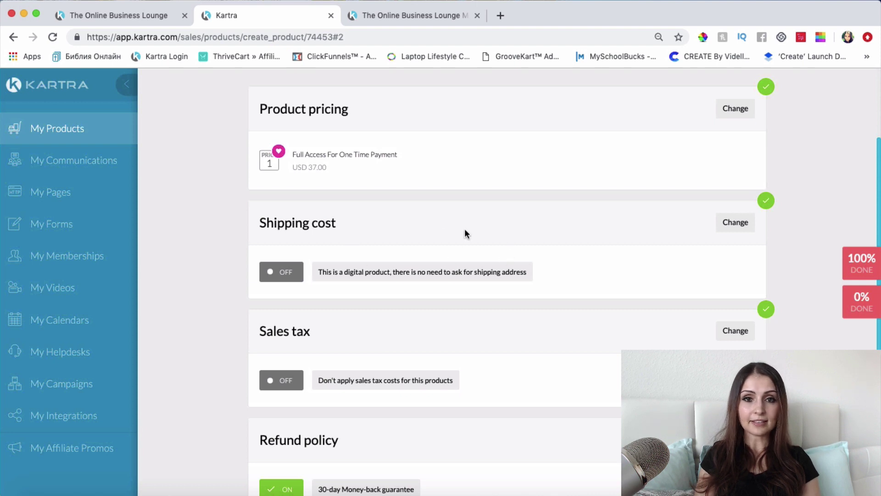
Step: Change the refund policy to a 14-day period, save it, and advance the wizard
scroll(465, 233, down, 1)
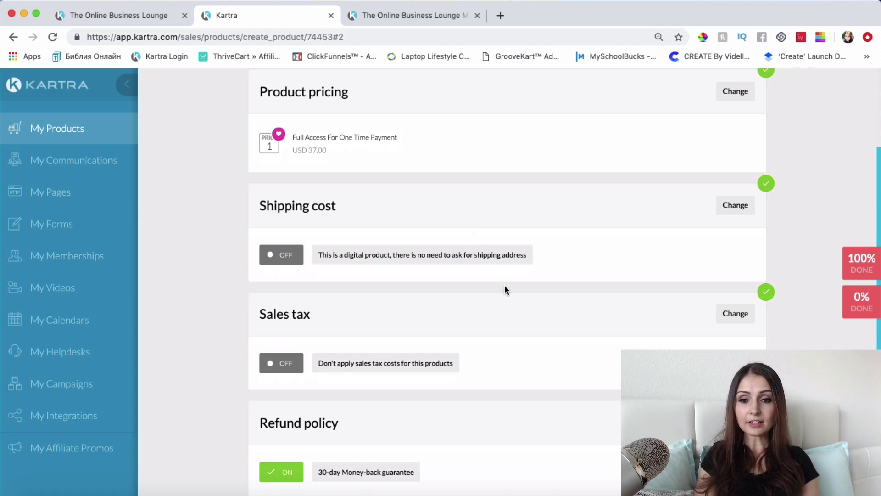
scroll(505, 284, down, 4)
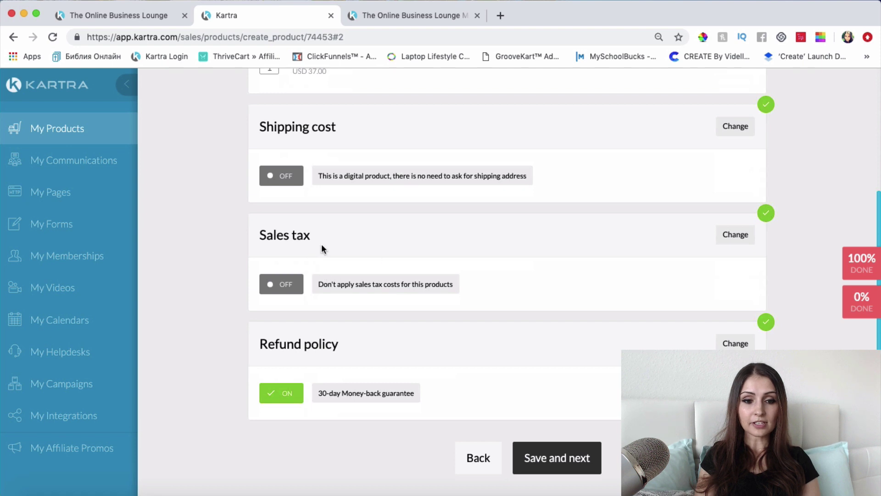
scroll(426, 320, down, 5)
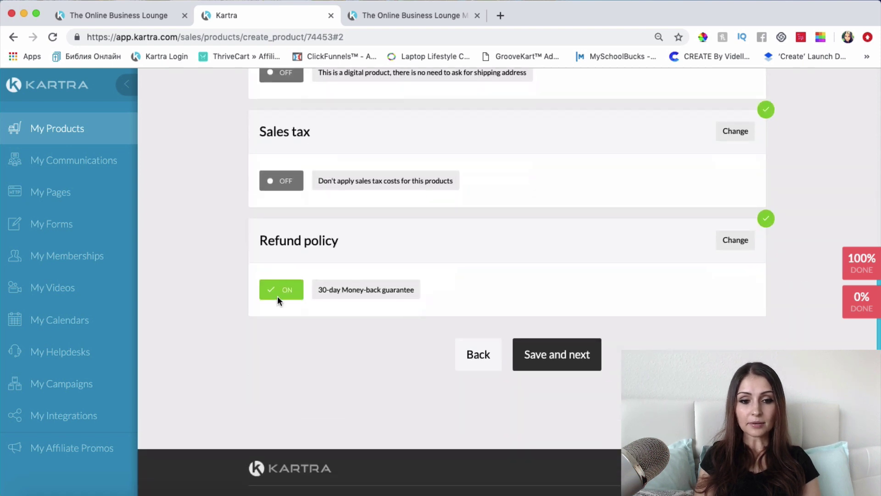
click(741, 250)
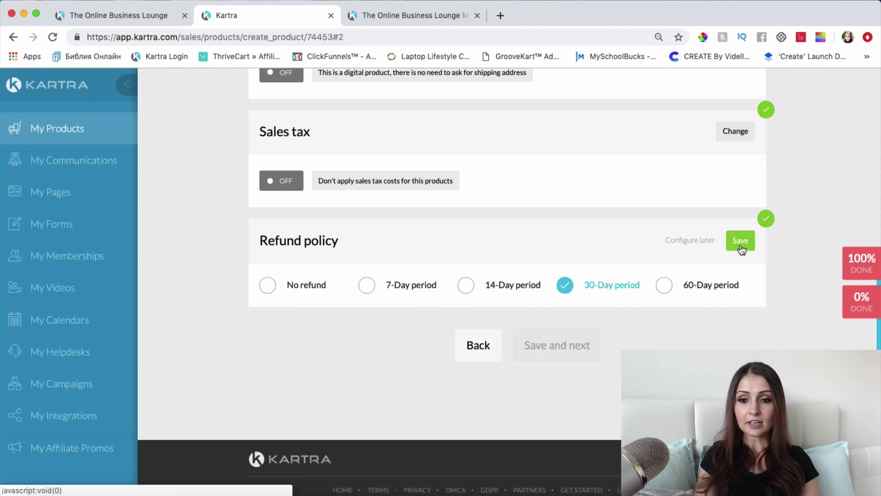
click(467, 286)
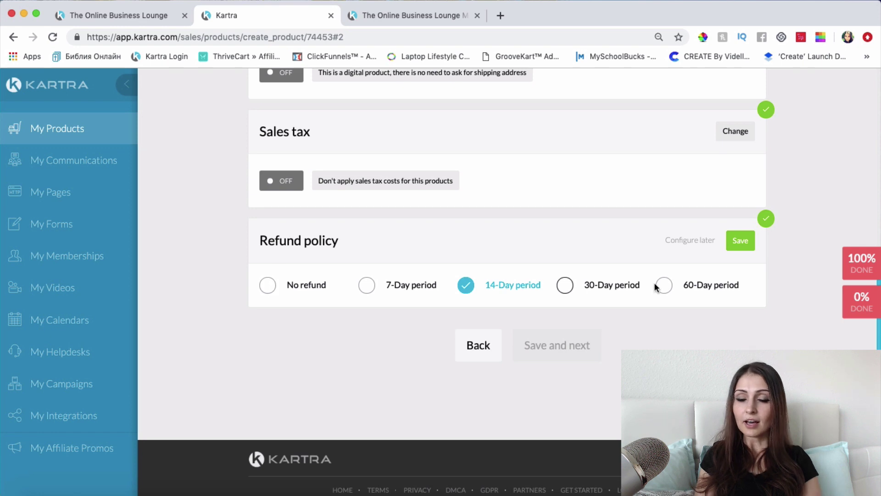
click(742, 243)
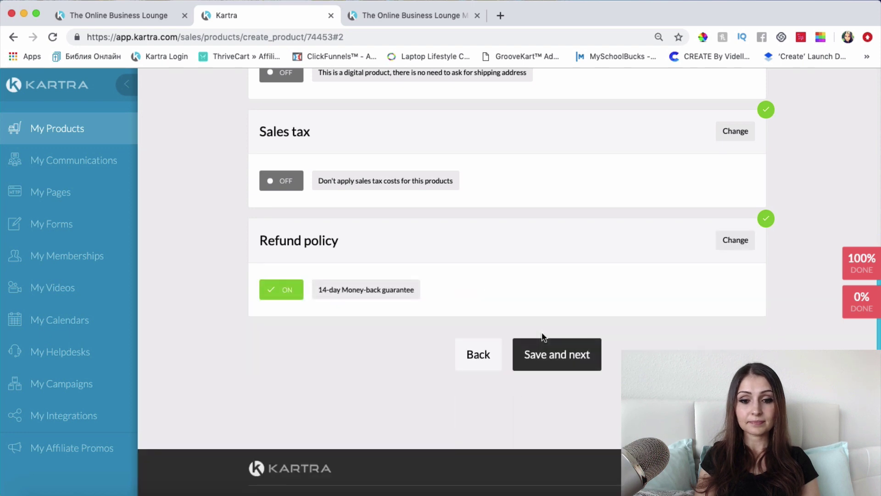
click(567, 355)
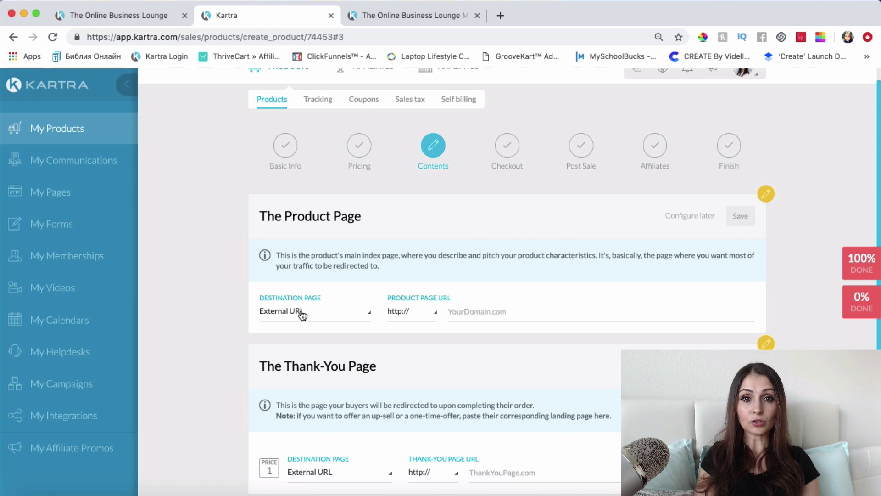
Step: Point the product page to Kartra page '7aspects Online Success Blueprint Upsell' in The 7 Aspects and save
click(303, 313)
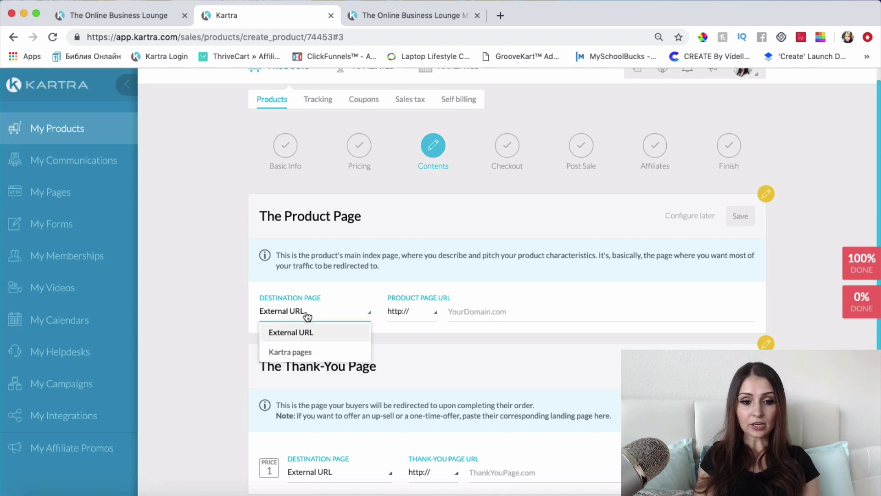
click(296, 352)
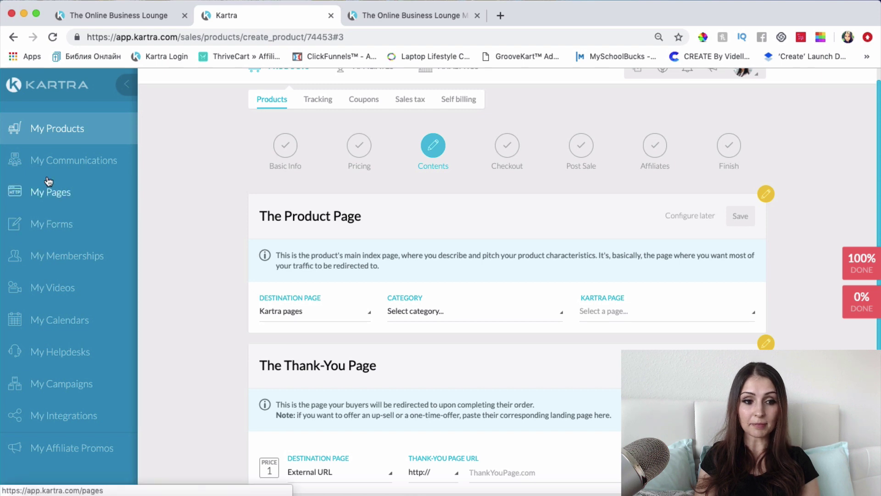
click(449, 314)
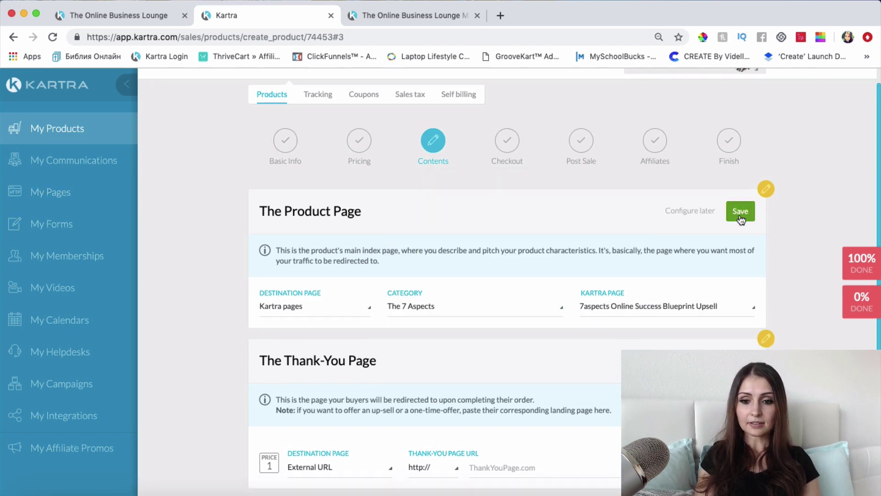
click(740, 212)
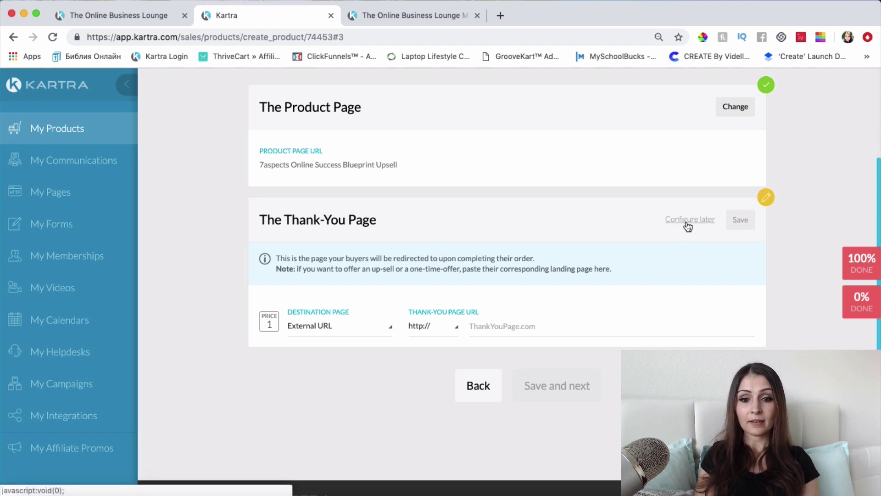
scroll(687, 226, up, 2)
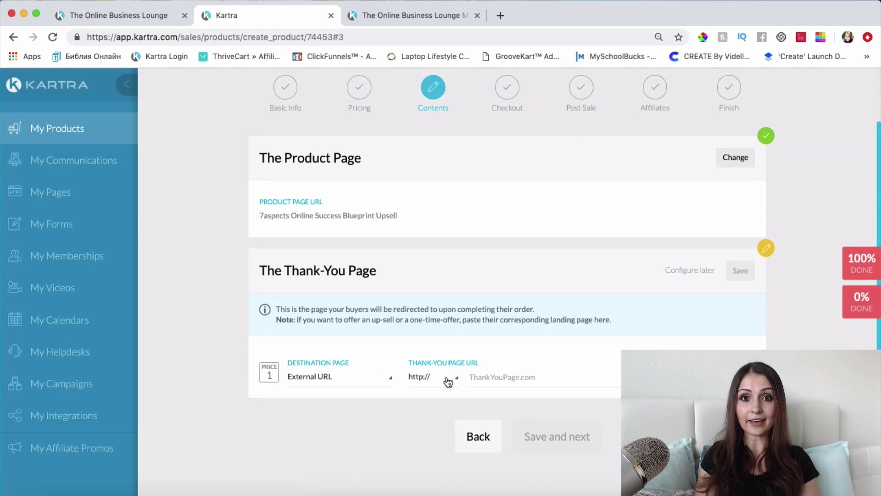
Step: Defer the Thank-You page to configure later and advance to the Checkout step
click(691, 275)
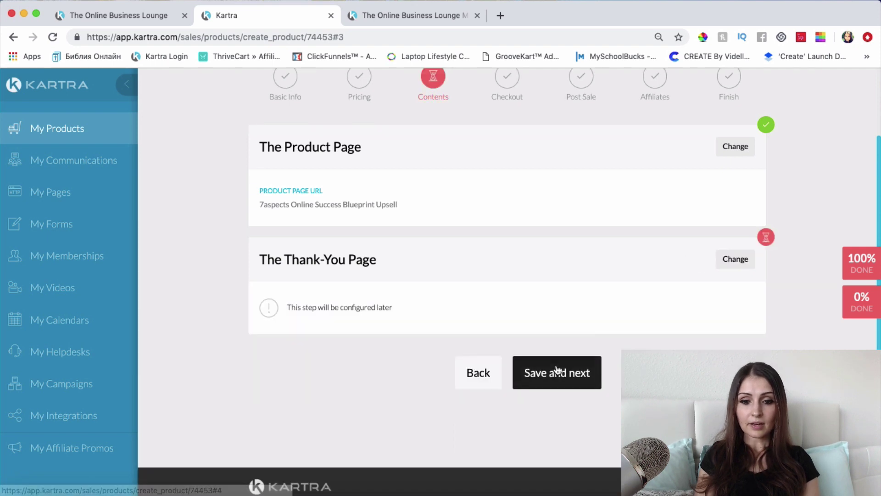
click(561, 373)
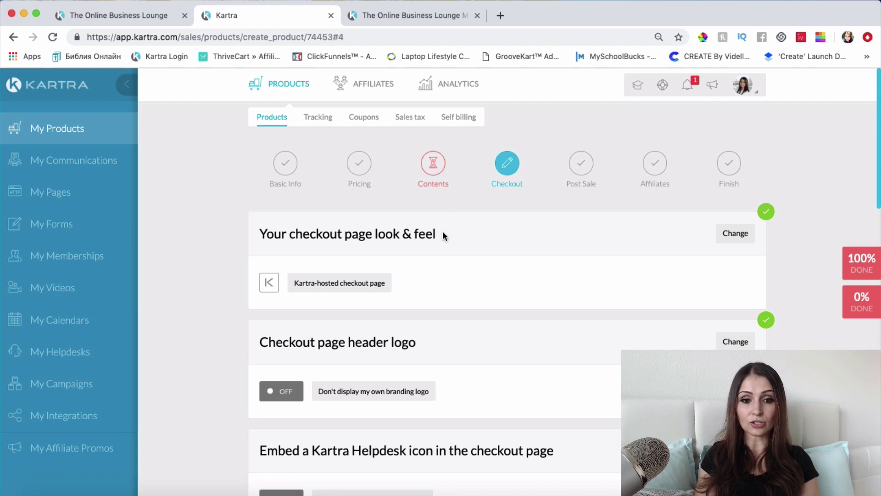
Step: Choose the overlay pop-up window on your site as the checkout look & feel
scroll(443, 234, down, 3)
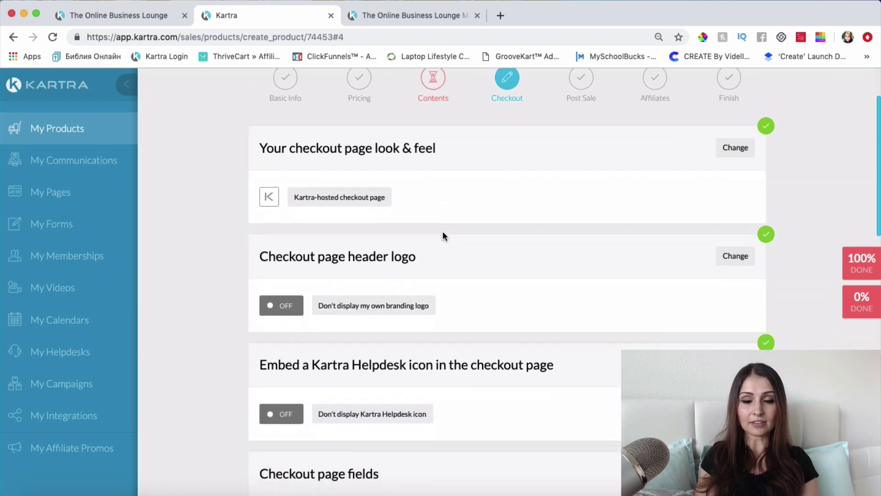
scroll(443, 236, up, 2)
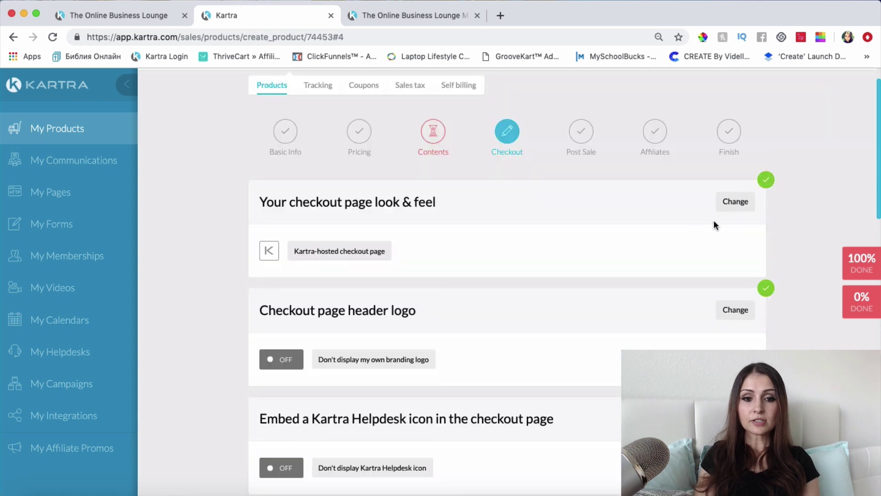
click(735, 202)
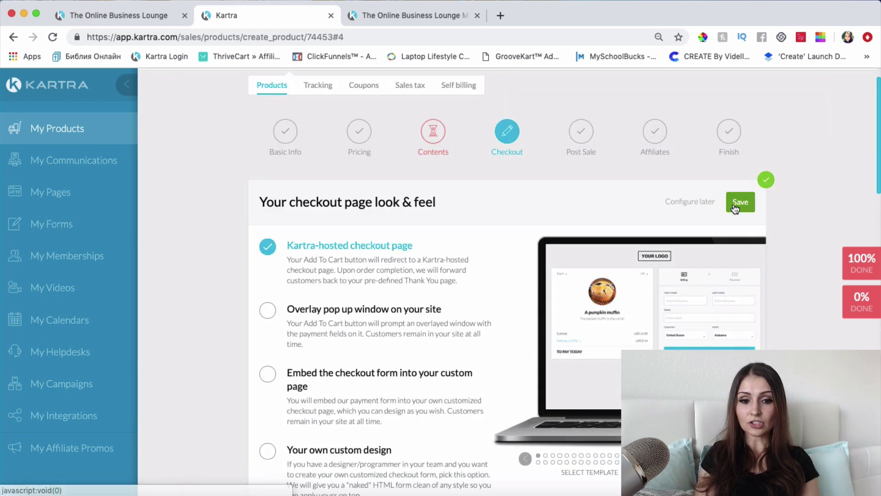
scroll(449, 298, down, 2)
scroll(450, 302, down, 1)
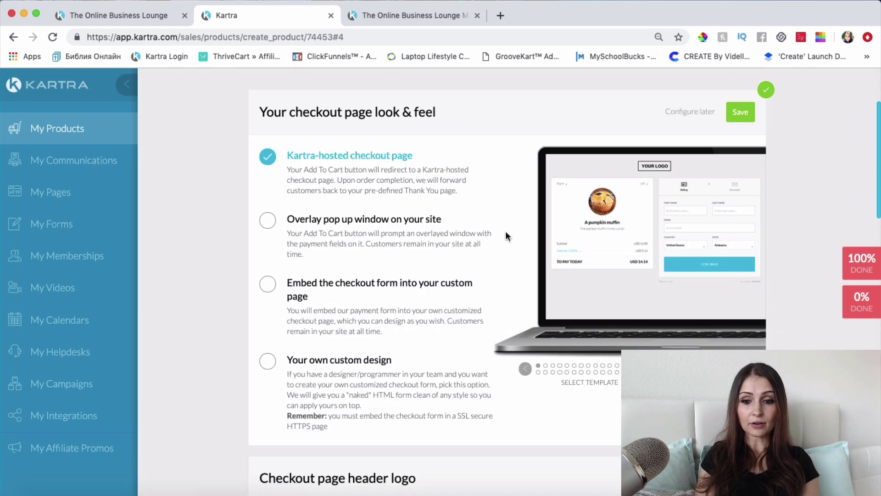
scroll(523, 295, up, 2)
scroll(523, 300, down, 2)
click(267, 224)
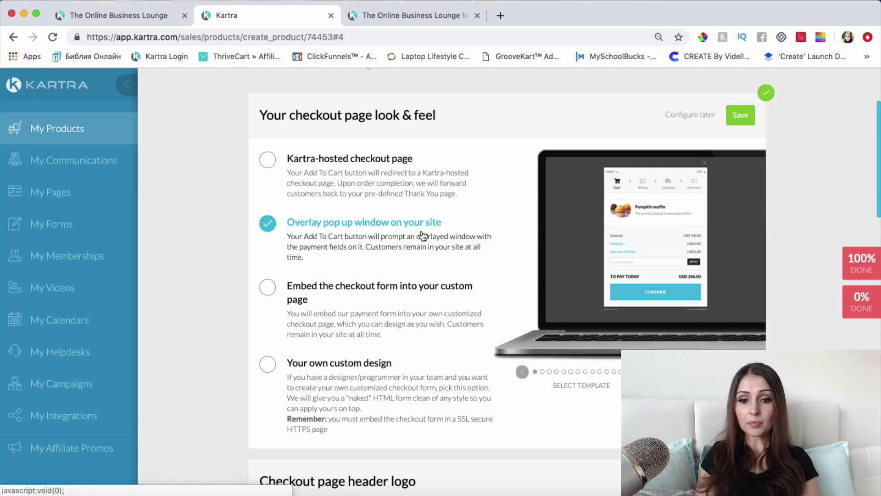
Step: Preview the overlay checkout template full size, then close the preview
mouse_move(615, 228)
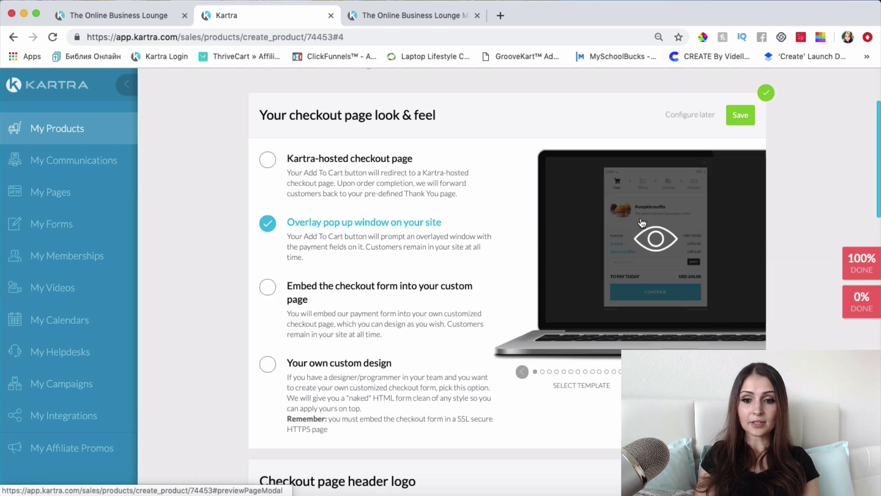
click(656, 242)
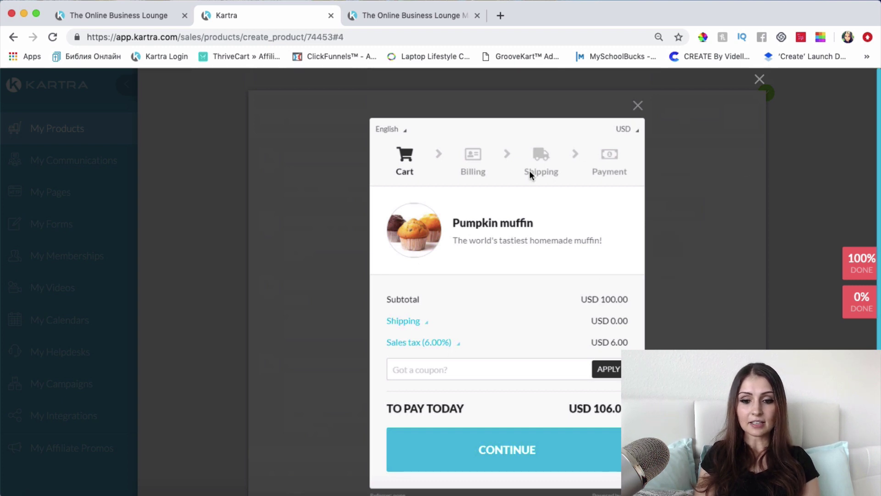
click(638, 107)
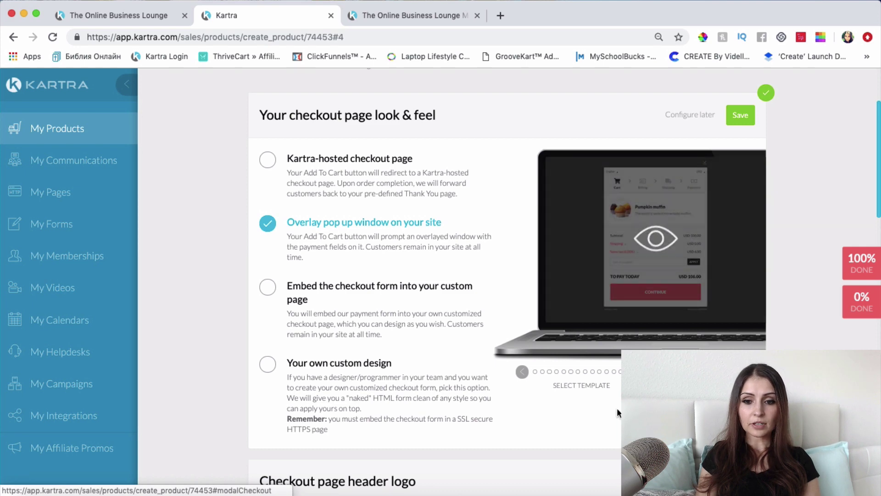
scroll(553, 349, down, 2)
scroll(553, 350, up, 3)
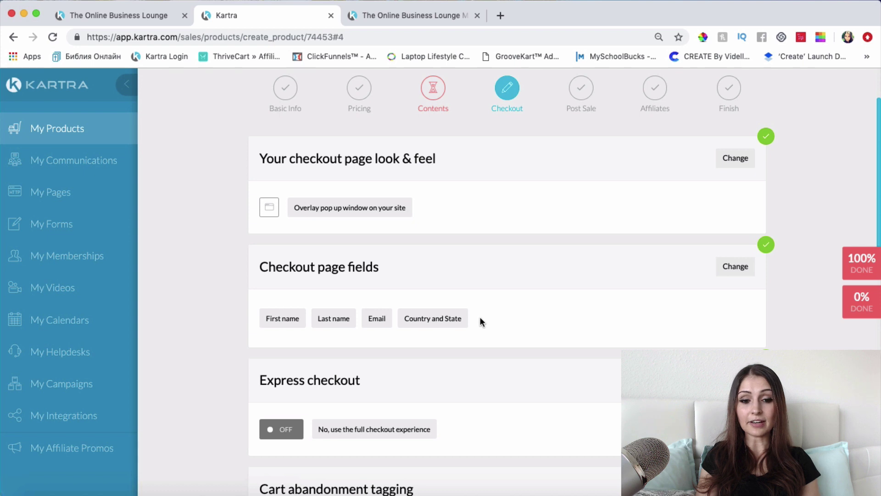
Step: Set express checkout to 'Yes, activate one-click confirmation' and save it
click(740, 266)
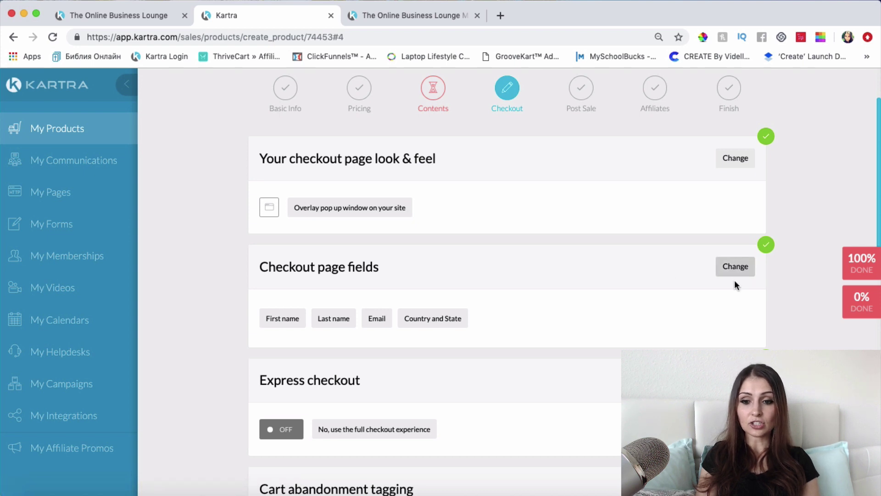
scroll(439, 326, down, 2)
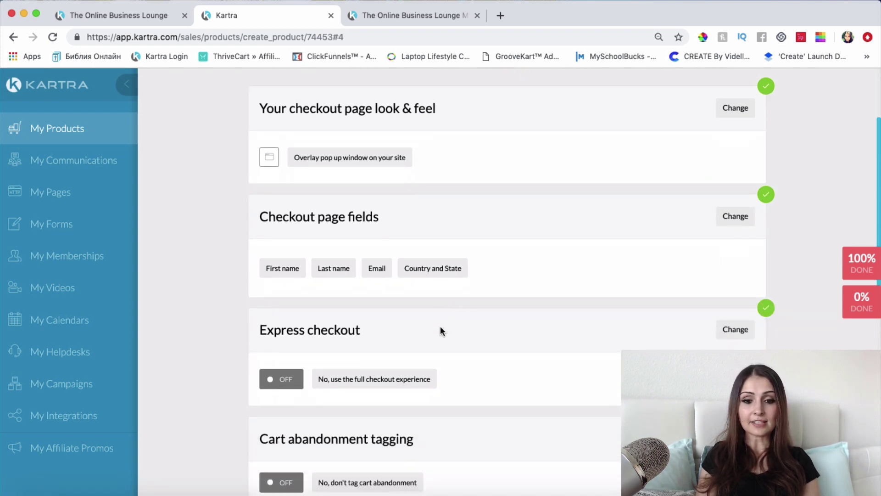
scroll(441, 331, down, 4)
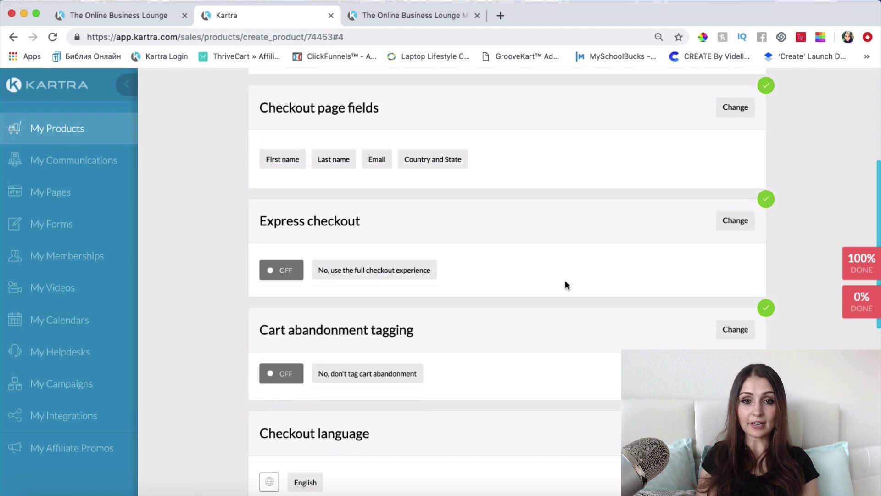
click(727, 221)
click(270, 340)
scroll(503, 345, down, 2)
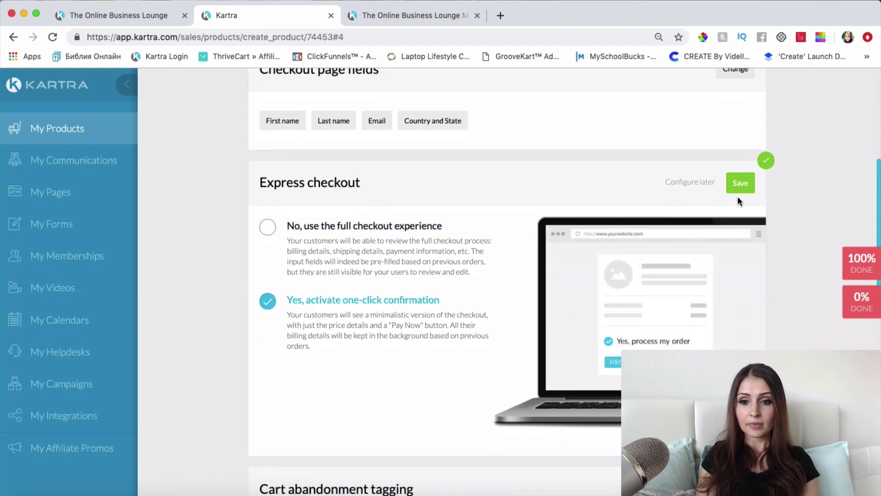
click(741, 184)
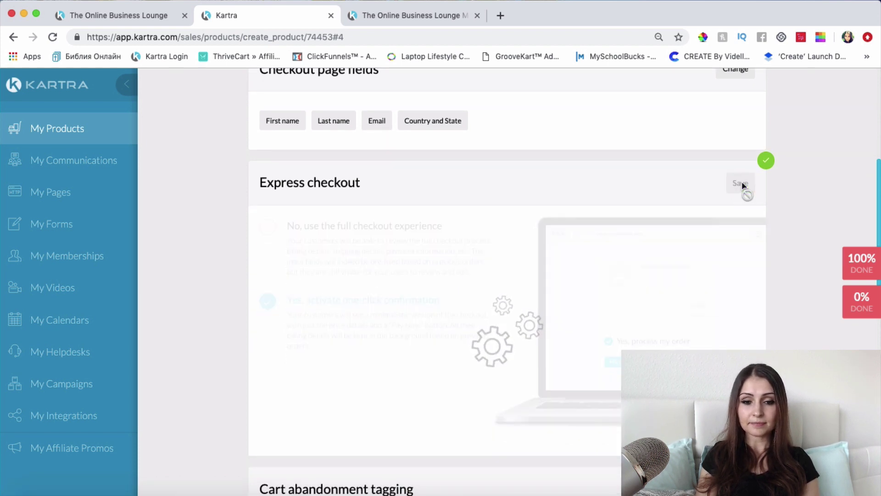
scroll(510, 363, down, 3)
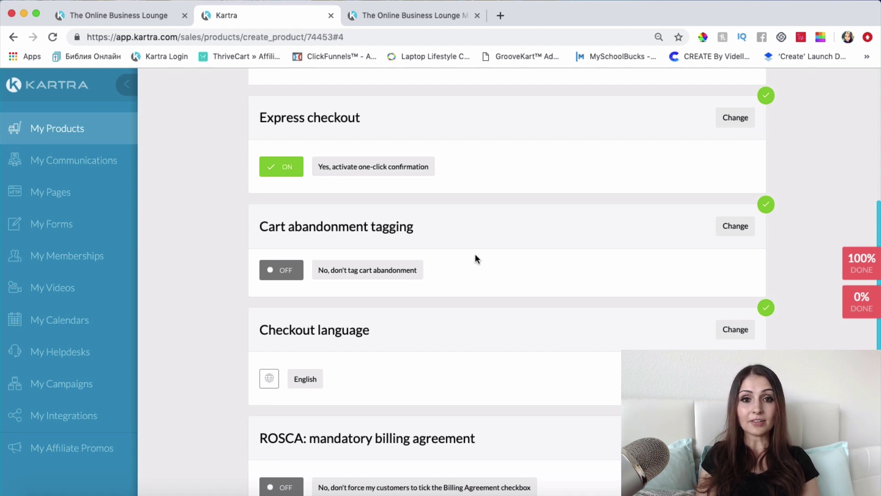
Step: Save the Checkout step with ROSCA and bump offers off and advance to Post Sale
scroll(475, 254, down, 1)
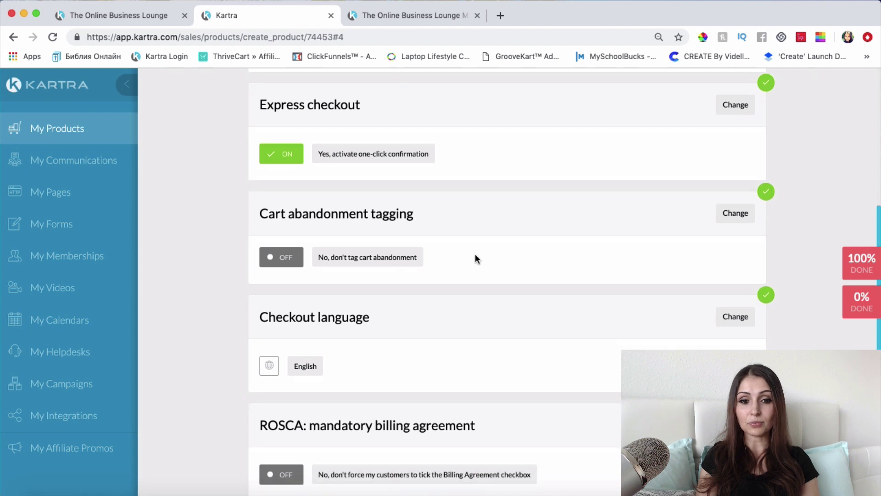
scroll(475, 257, down, 2)
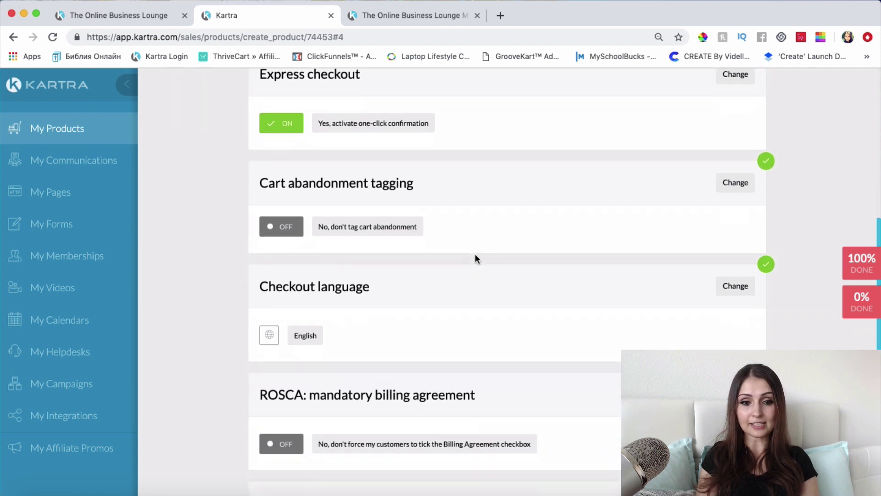
scroll(475, 257, down, 2)
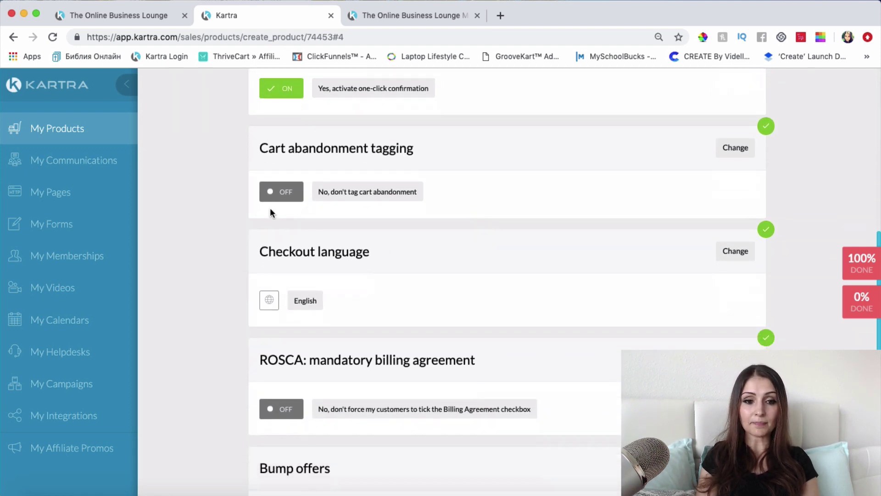
scroll(331, 324, down, 10)
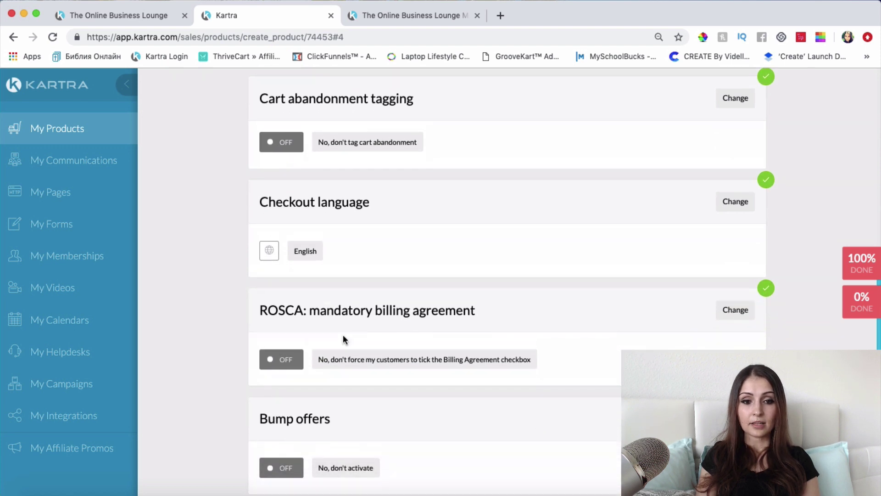
scroll(324, 287, up, 5)
scroll(324, 288, down, 5)
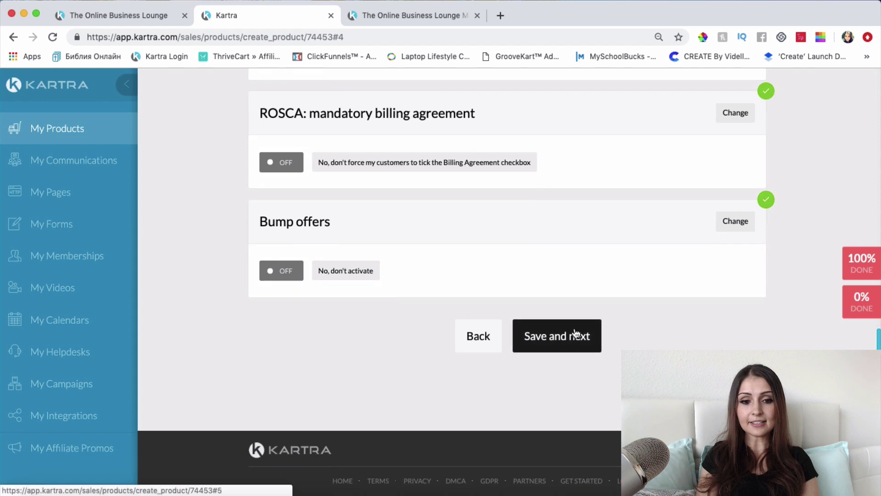
click(570, 338)
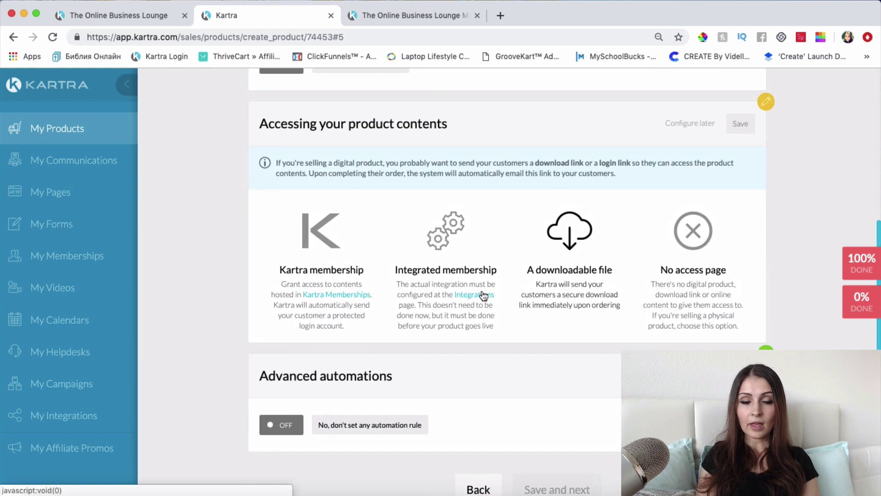
Step: Grant product access via the Online Success Blueprint Kartra membership at Standard level
scroll(360, 283, up, 1)
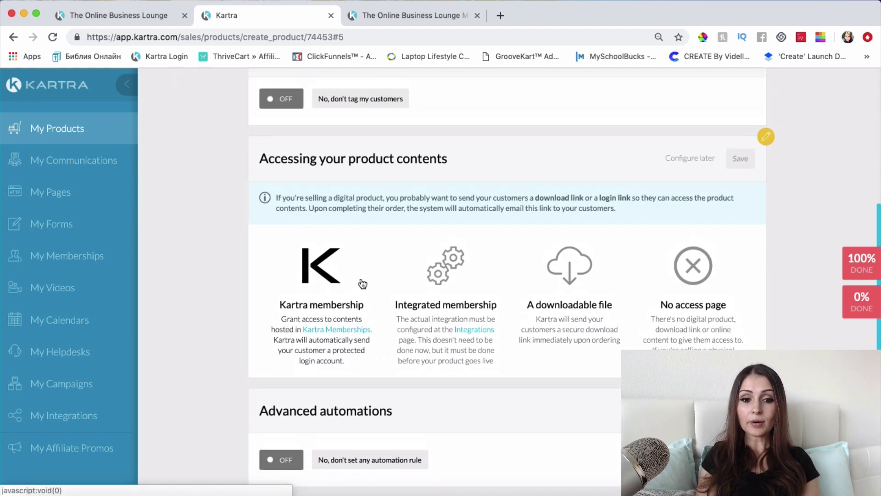
click(313, 268)
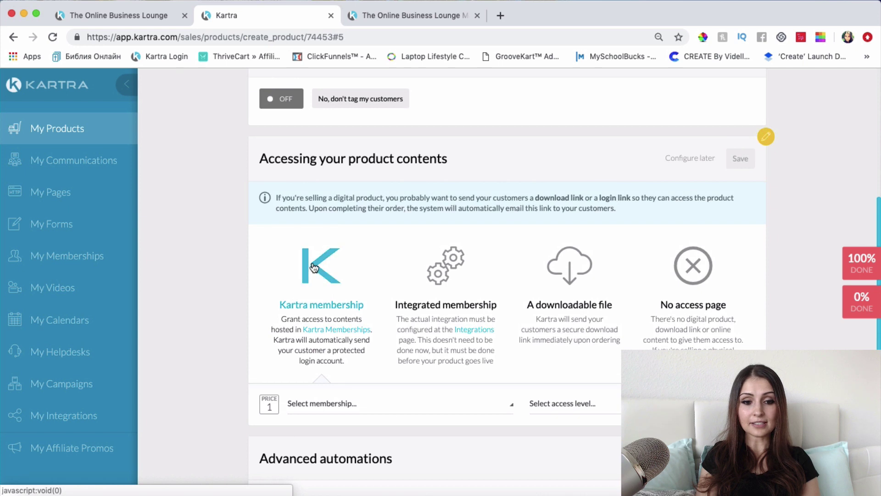
scroll(334, 367, down, 3)
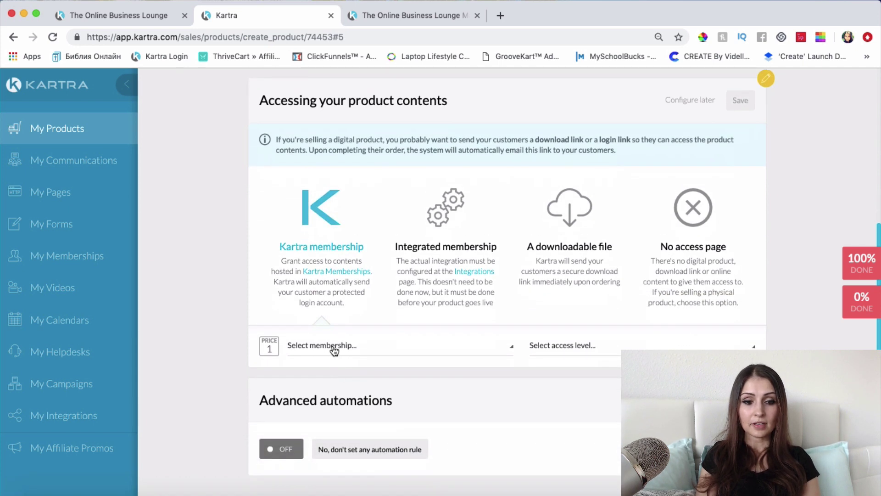
click(333, 351)
scroll(351, 381, down, 2)
click(356, 354)
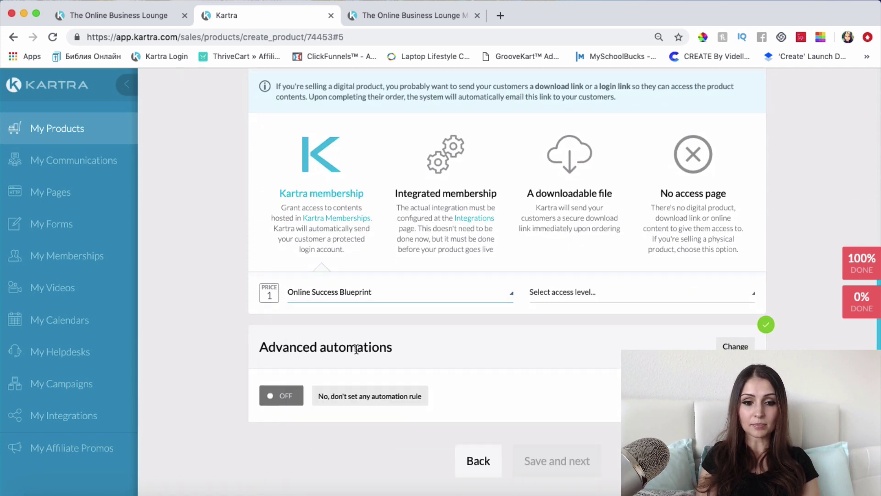
click(564, 303)
click(566, 334)
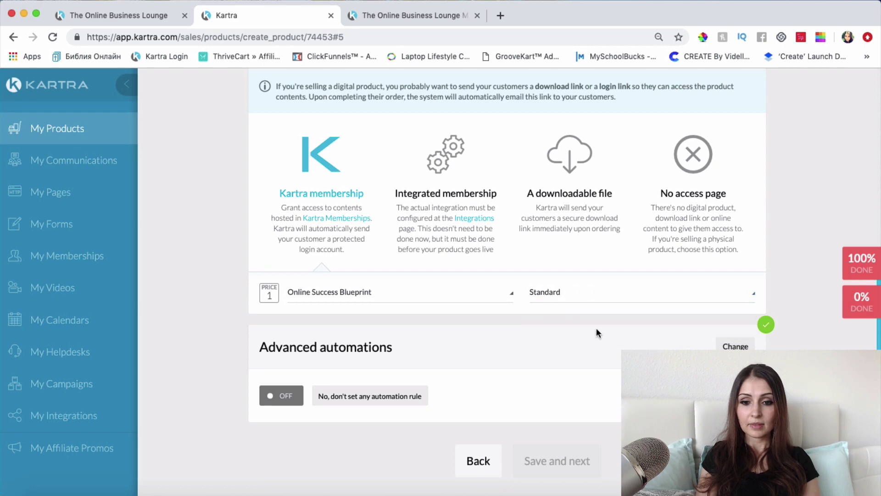
Step: Save the product access and Post Sale settings, moving on to Affiliates
scroll(604, 337, up, 4)
click(740, 149)
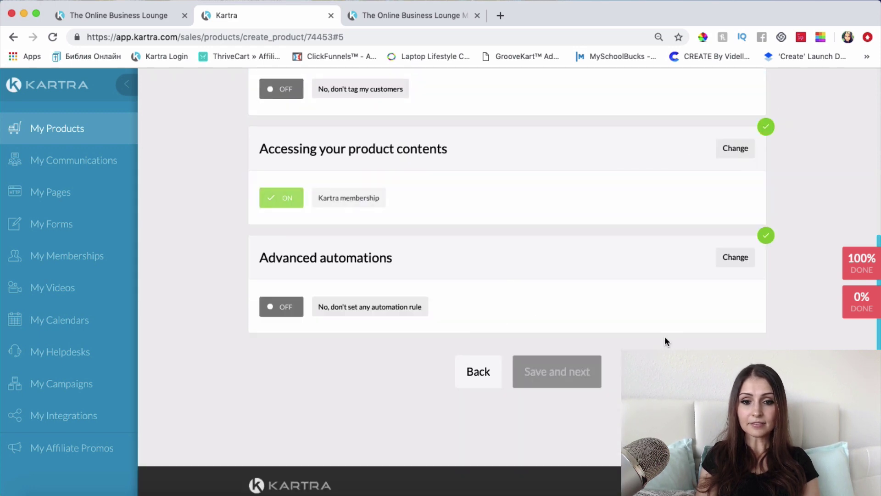
scroll(665, 341, down, 1)
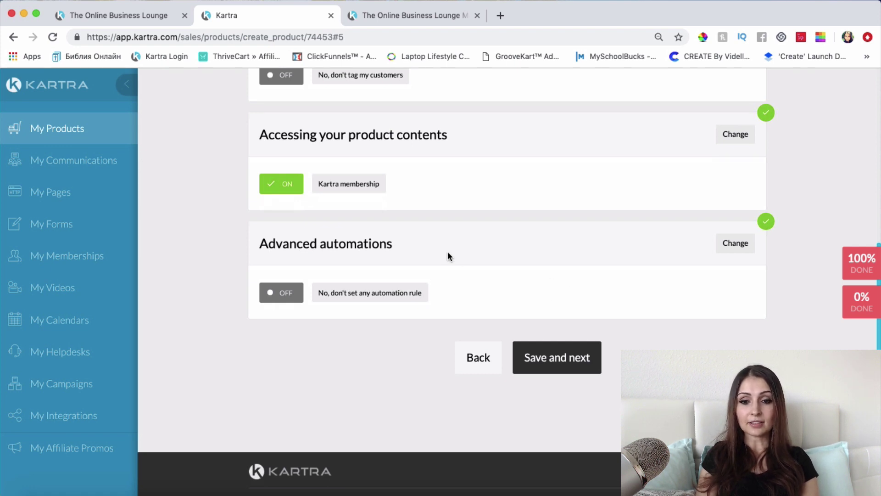
click(576, 365)
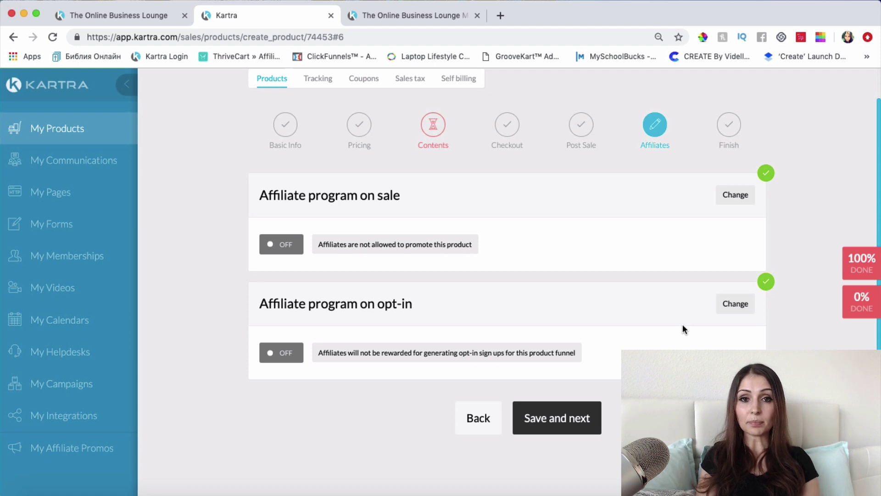
Step: Save the Affiliates step with both affiliate programs off and advance to Finish
click(571, 420)
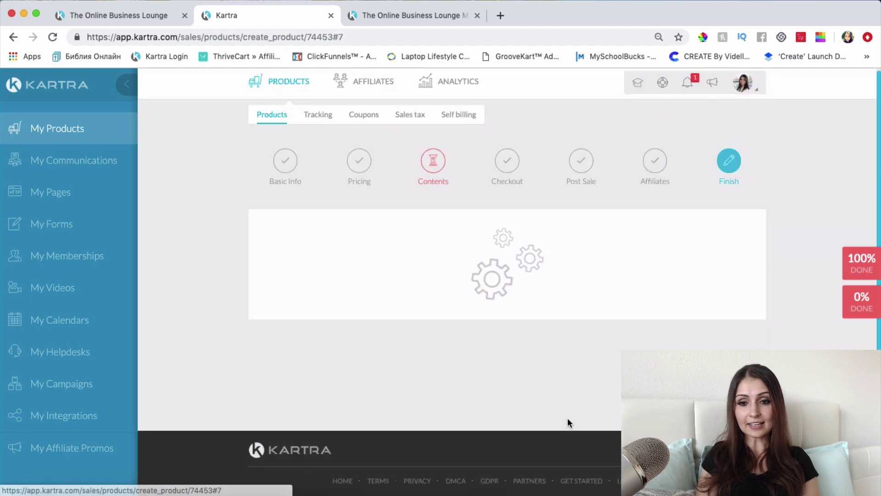